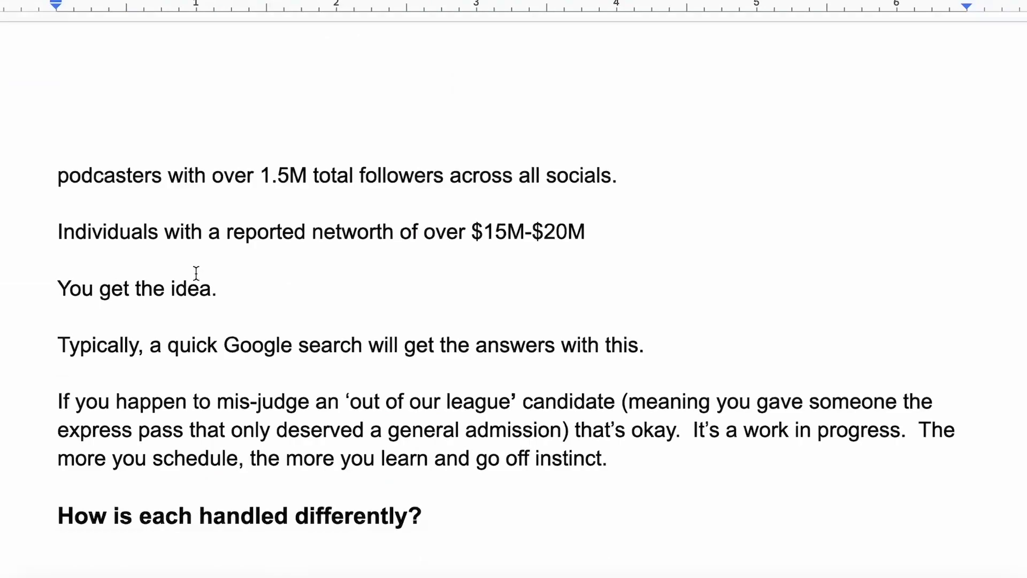
Step: Turn on the 'Posted on LinkedIn' filter under Recent updates in the lead search
{"action": "scroll", "coordinate": [197, 273], "scroll_direction": "down", "scroll_amount": 1}
{"action": "scroll", "coordinate": [196, 273], "scroll_direction": "down", "scroll_amount": 5}
{"action": "scroll", "coordinate": [69, 358], "scroll_direction": "down", "scroll_amount": 5}
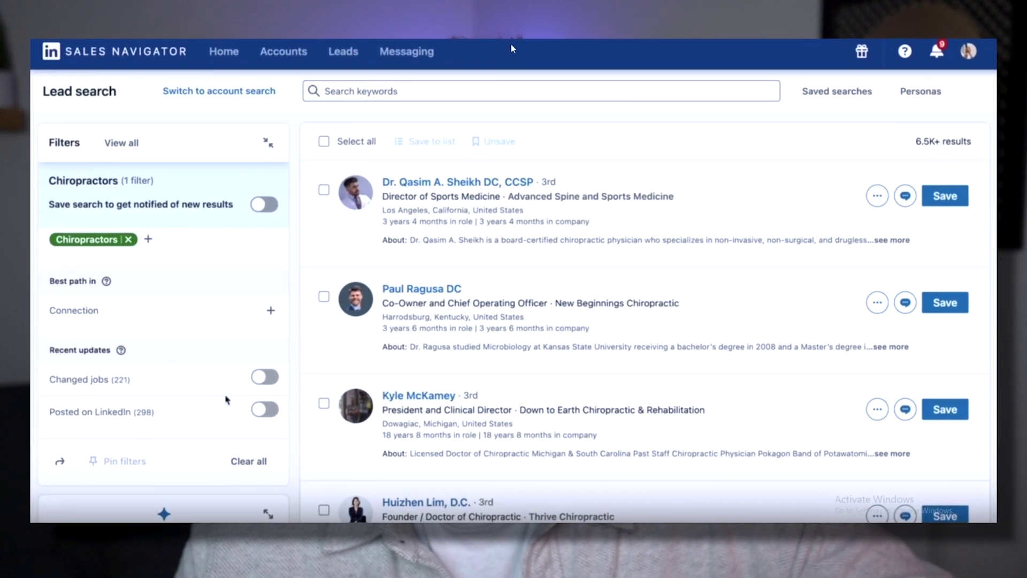
{"action": "left_click", "coordinate": [270, 409]}
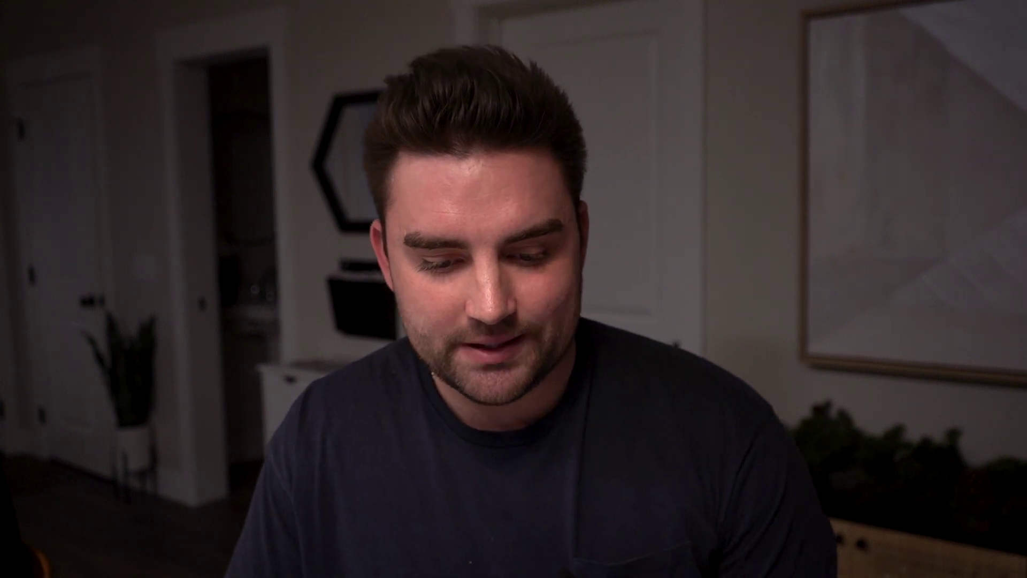
Step: Search the Workspace Marketplace for 'GPT' and bring up the GPT for Sheets and Docs listing
{"action": "left_click", "coordinate": [275, 37]}
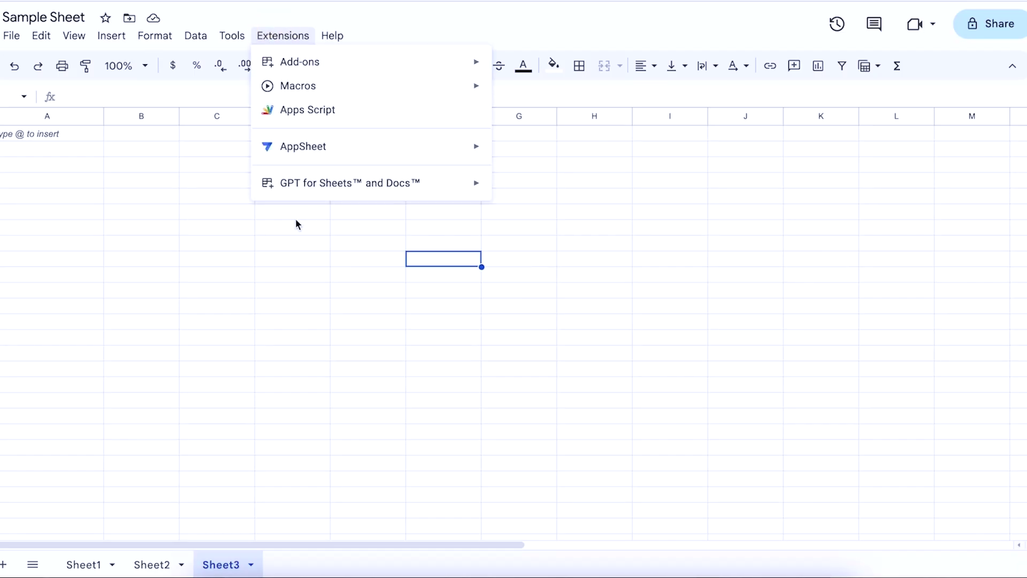
{"action": "mouse_move", "coordinate": [324, 67]}
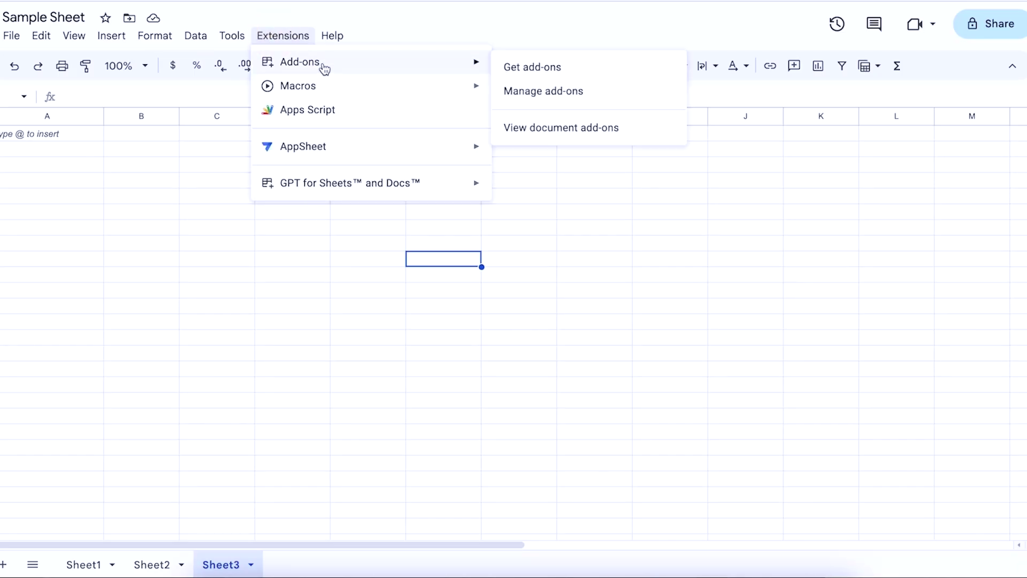
{"action": "left_click", "coordinate": [595, 71]}
{"action": "type", "text": "GPT"}
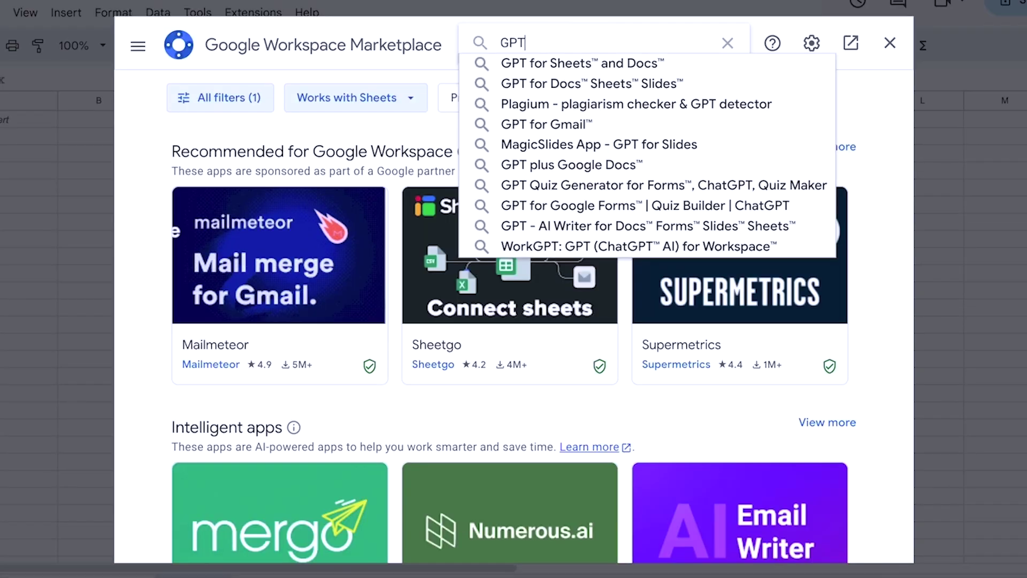
{"action": "left_click", "coordinate": [604, 66]}
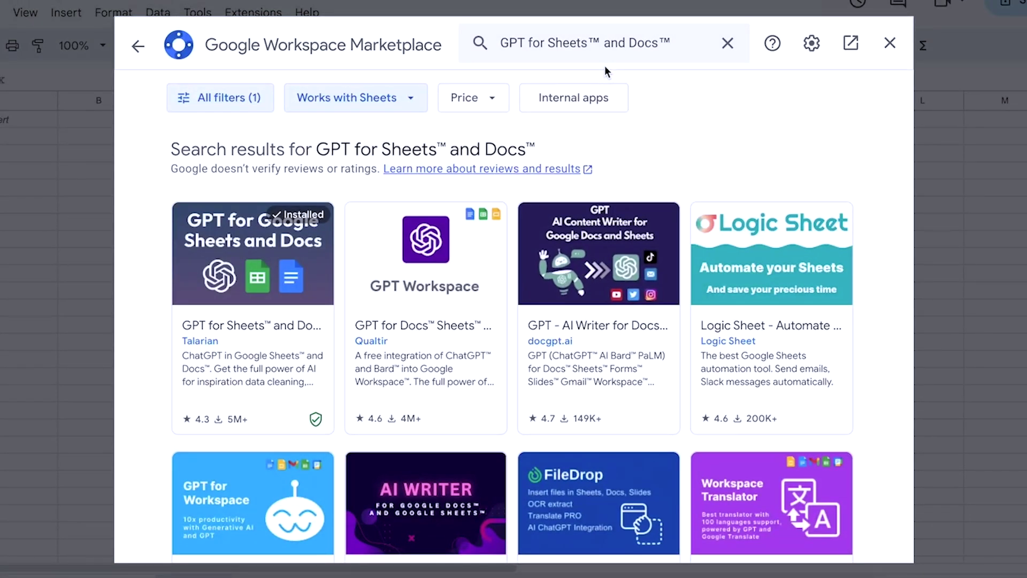
{"action": "left_click", "coordinate": [249, 360]}
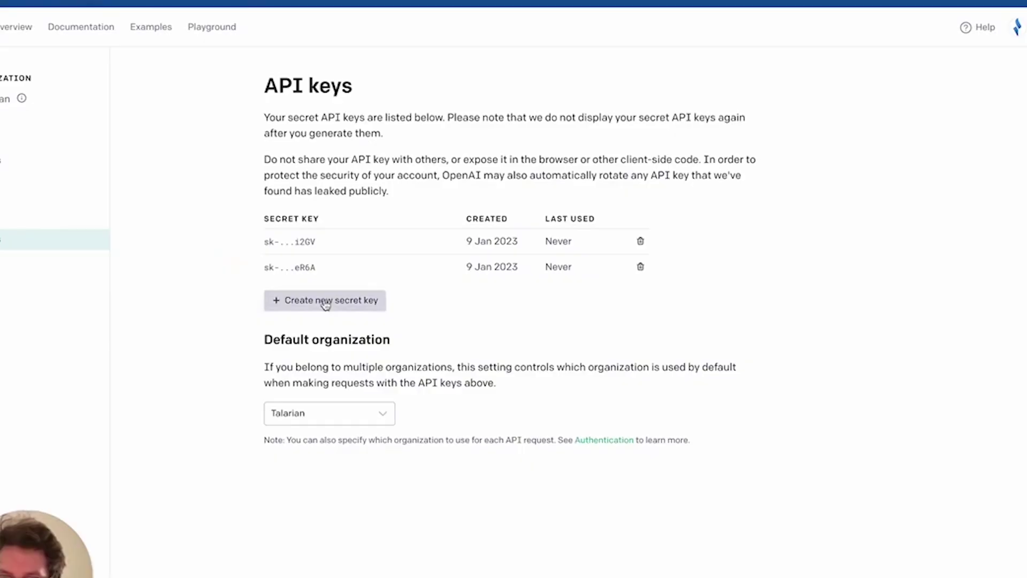
Step: Generate a new OpenAI secret API key, copy it, and return to the spreadsheet
{"action": "left_click", "coordinate": [325, 304]}
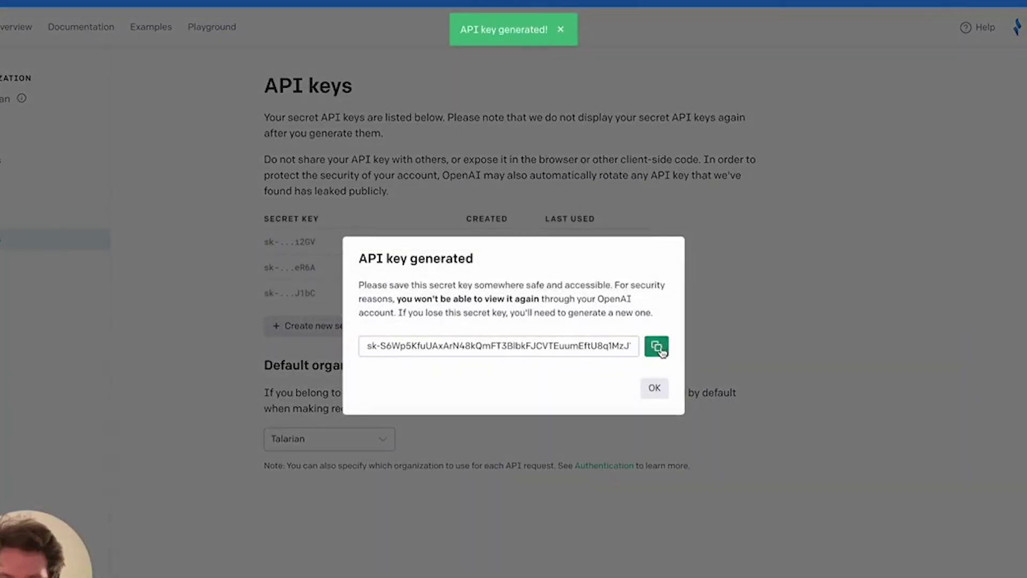
{"action": "left_click", "coordinate": [658, 348]}
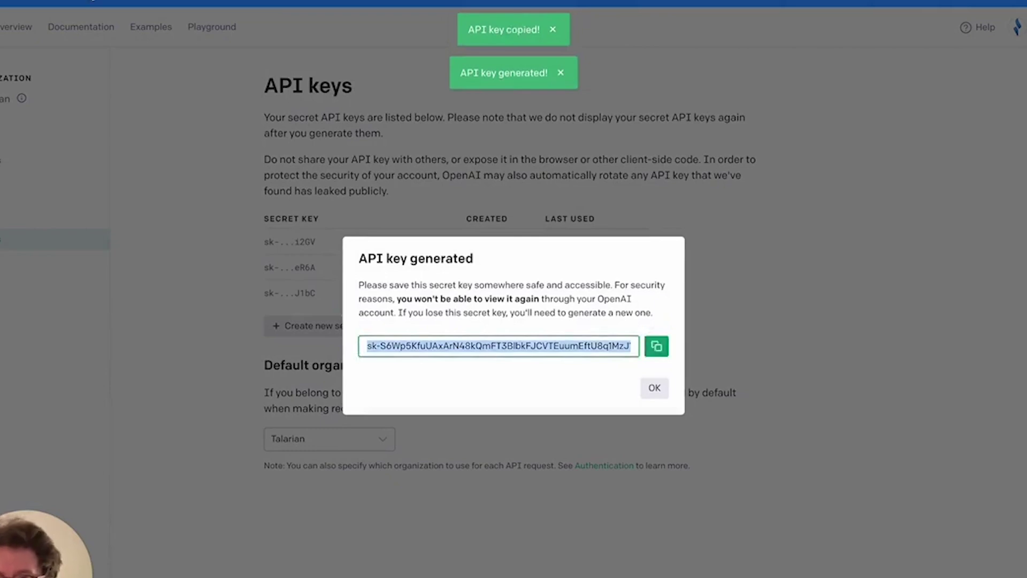
{"action": "key", "text": "ctrl+Tab"}
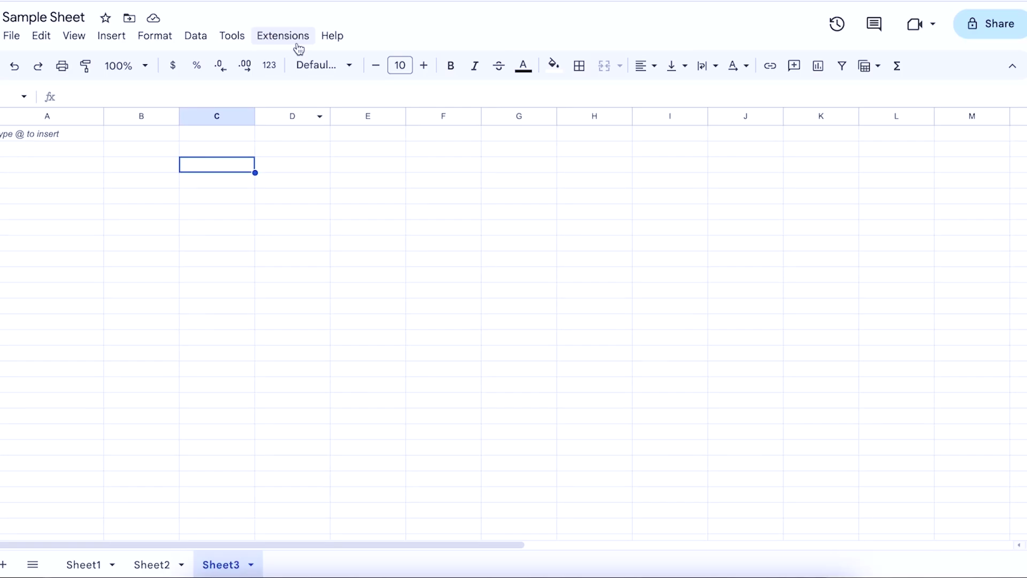
{"action": "left_click", "coordinate": [295, 38]}
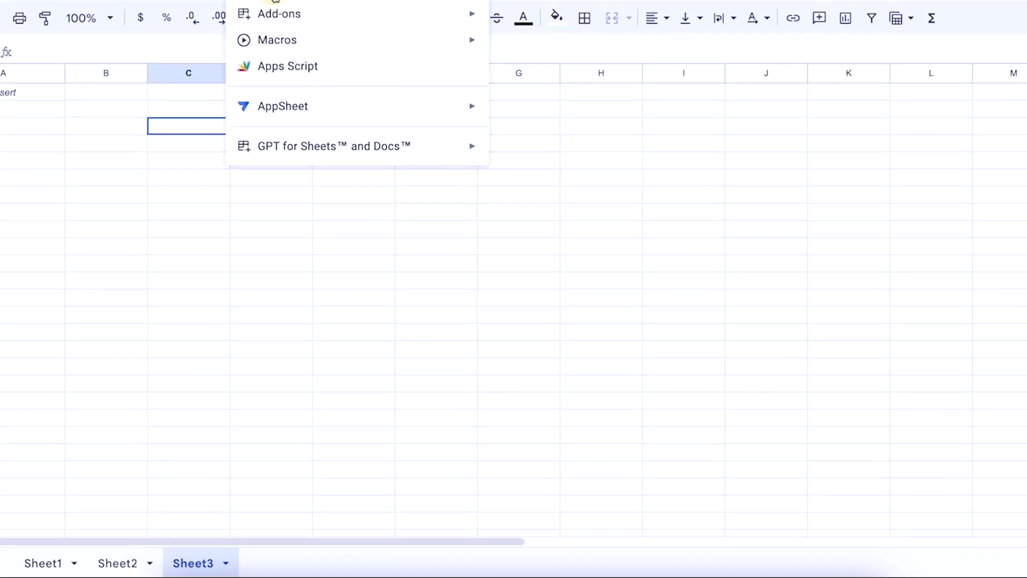
{"action": "mouse_move", "coordinate": [398, 193]}
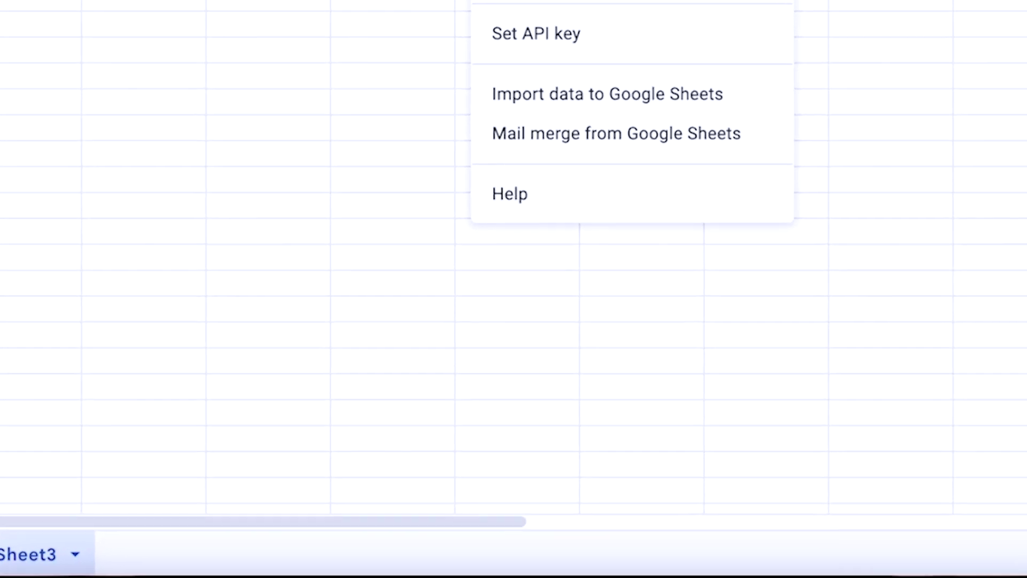
{"action": "left_click", "coordinate": [512, 5]}
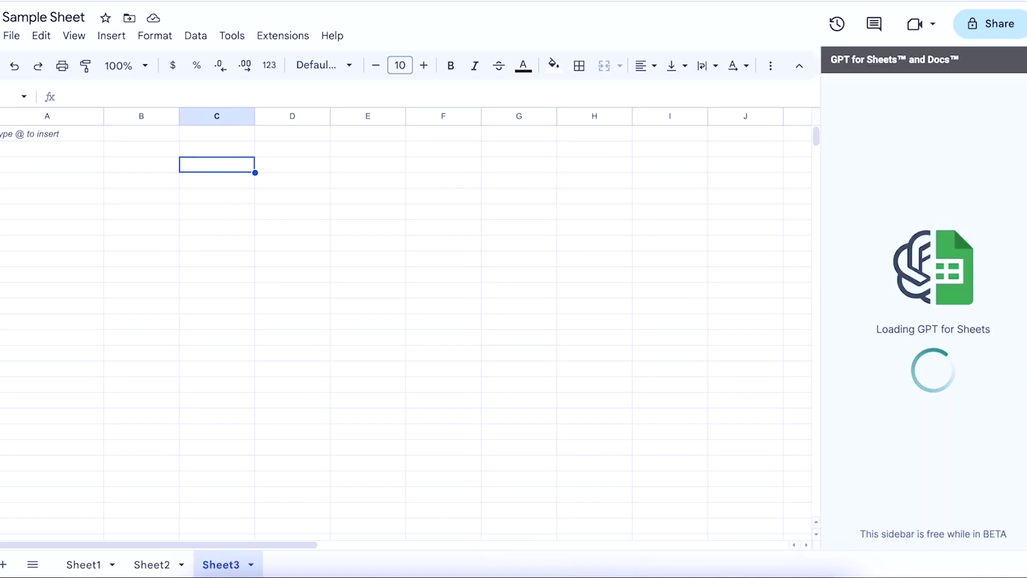
{"action": "left_click", "coordinate": [1018, 59]}
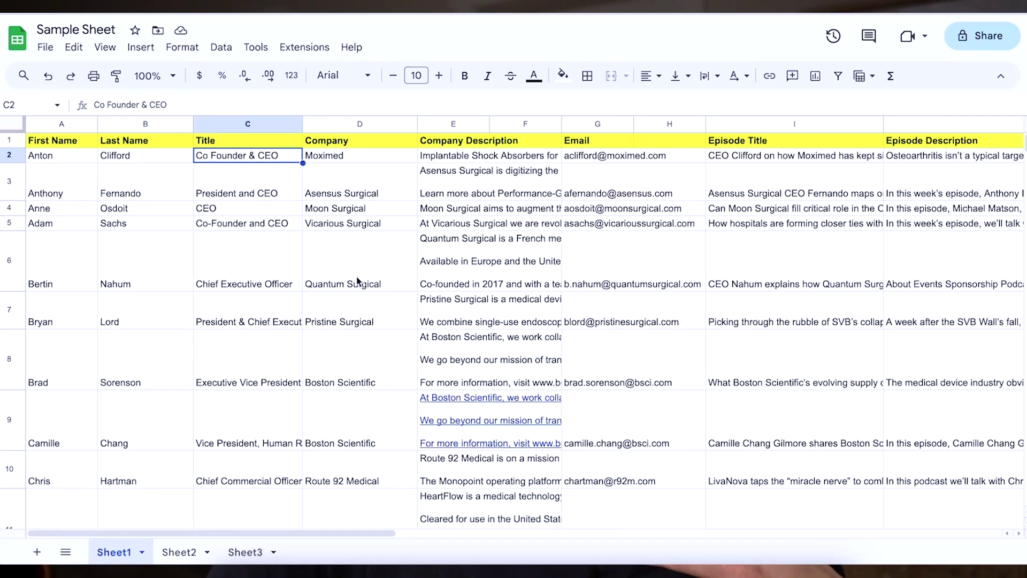
Step: Scroll right and review the first episode's title in I2 and description in J2
{"action": "scroll", "coordinate": [357, 280], "scroll_direction": "right", "scroll_amount": 3}
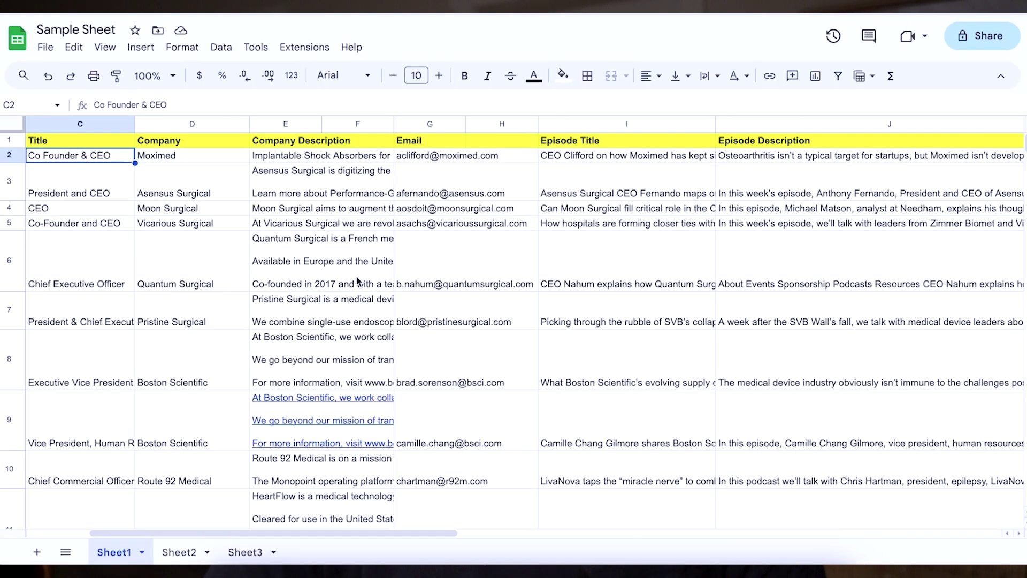
{"action": "scroll", "coordinate": [358, 280], "scroll_direction": "right", "scroll_amount": 2}
{"action": "scroll", "coordinate": [358, 279], "scroll_direction": "right", "scroll_amount": 3}
{"action": "left_click", "coordinate": [395, 158]}
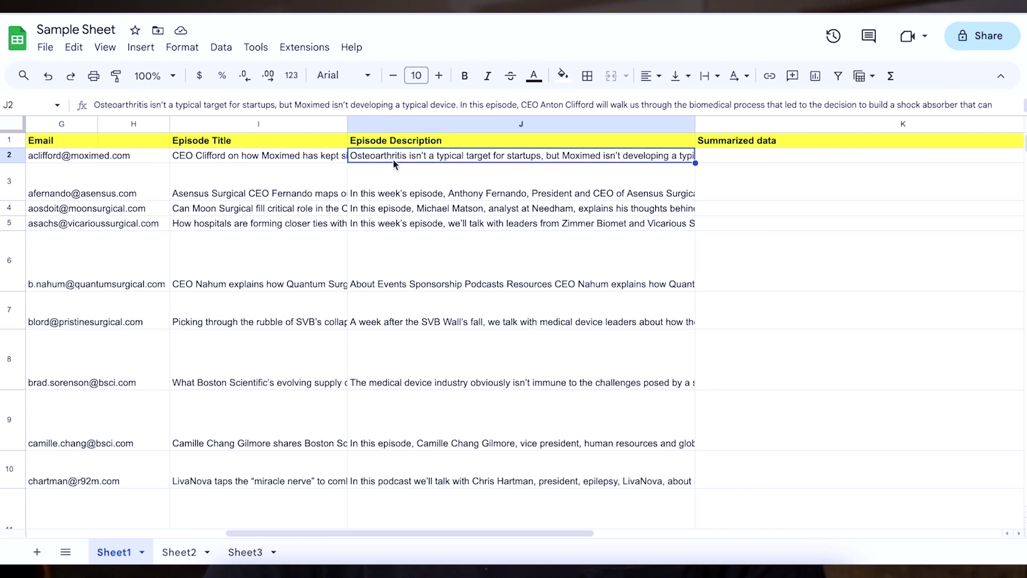
{"action": "left_click", "coordinate": [319, 158]}
{"action": "left_click", "coordinate": [397, 159]}
Step: Select K2, then select the whole Podcast Episode =GPT prompt in the notes
{"action": "left_click", "coordinate": [716, 158]}
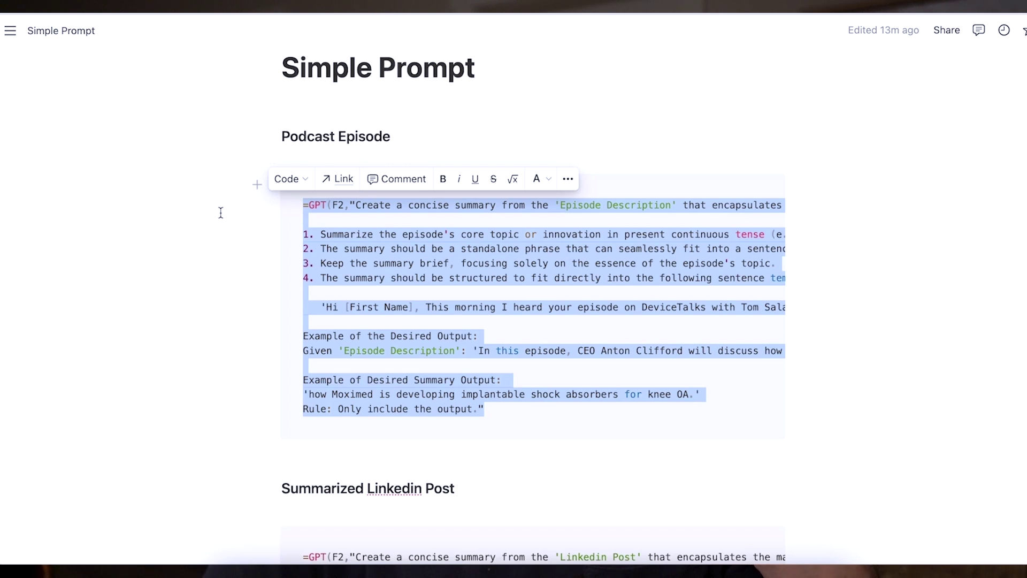
{"action": "left_click", "coordinate": [224, 212]}
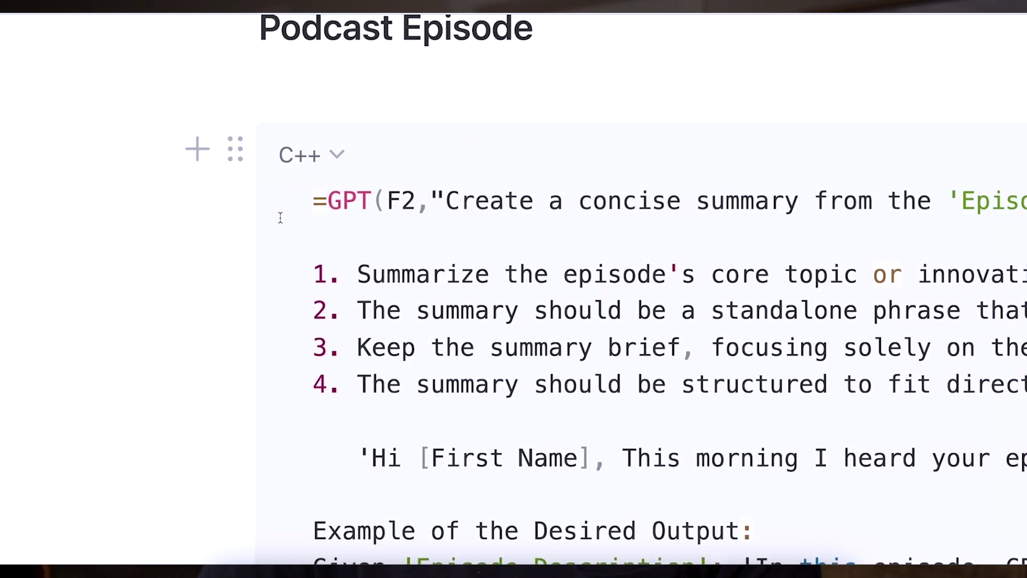
{"action": "left_click_drag", "start_coordinate": [301, 209], "coordinate": [532, 429]}
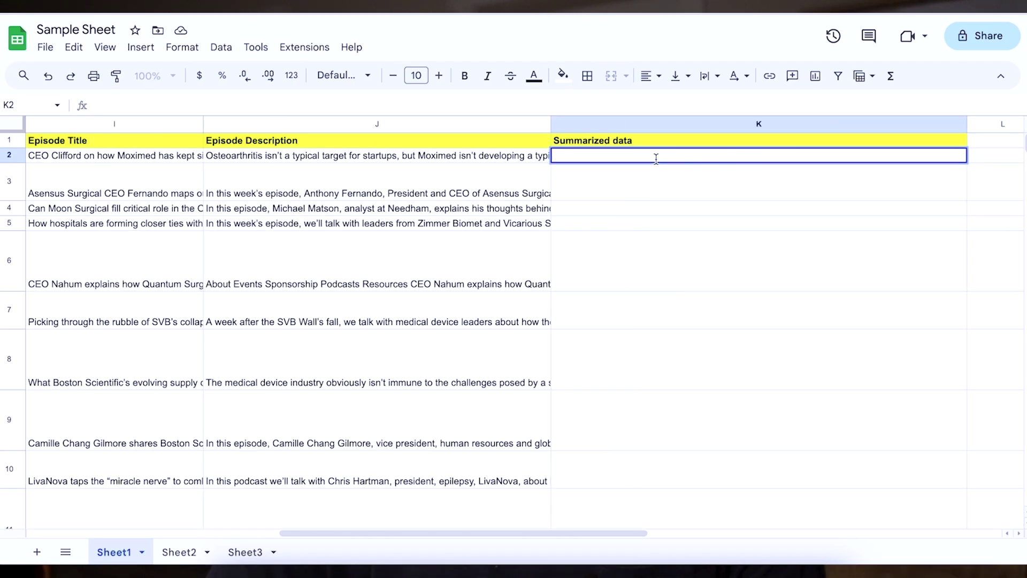
Step: Paste the GPT summary formula into K2 and delete its F2 reference
{"action": "double_click", "coordinate": [646, 155]}
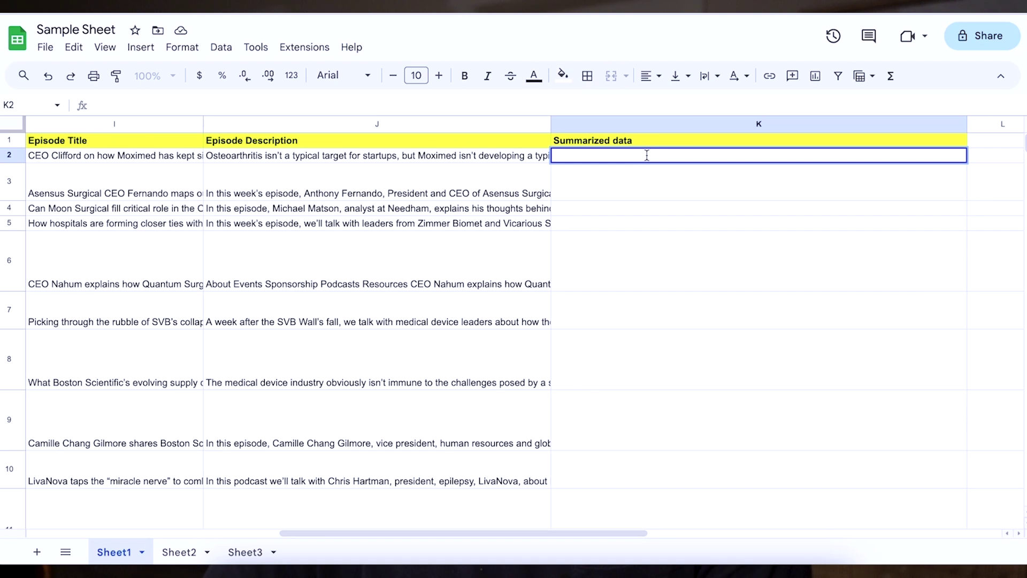
{"action": "key", "text": "ctrl+v"}
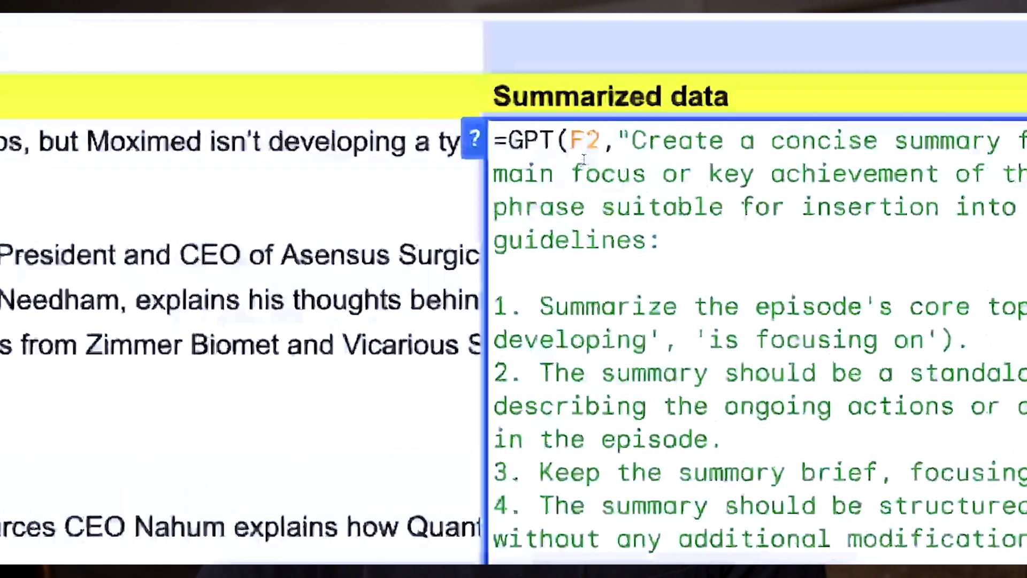
{"action": "left_click", "coordinate": [588, 155]}
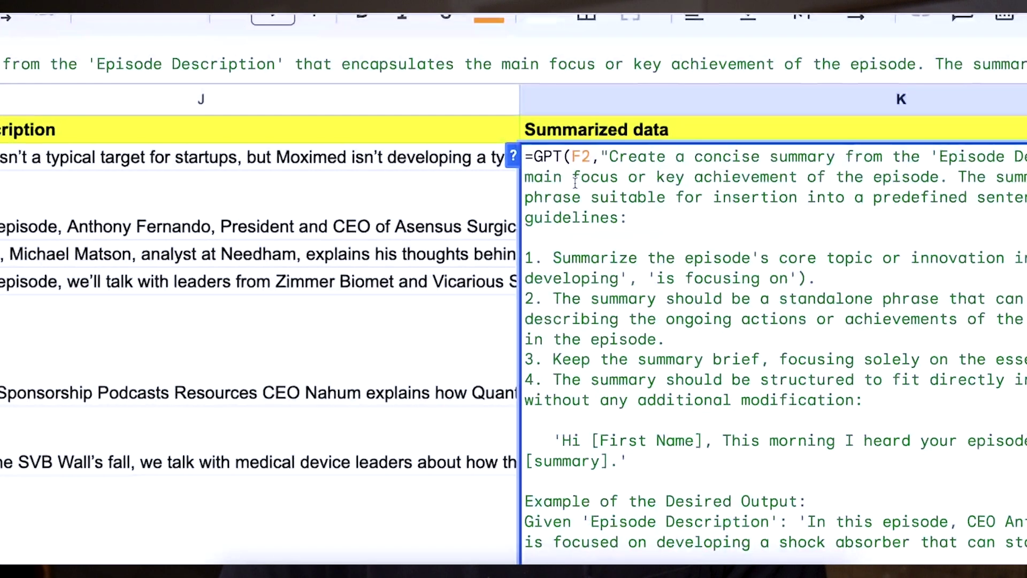
{"action": "key", "text": "BackSpace"}
{"action": "key", "text": "BackSpace"}
Step: Point the formula at J2 instead and commit it so K2 starts loading
{"action": "scroll", "coordinate": [338, 183], "scroll_direction": "down", "scroll_amount": 1}
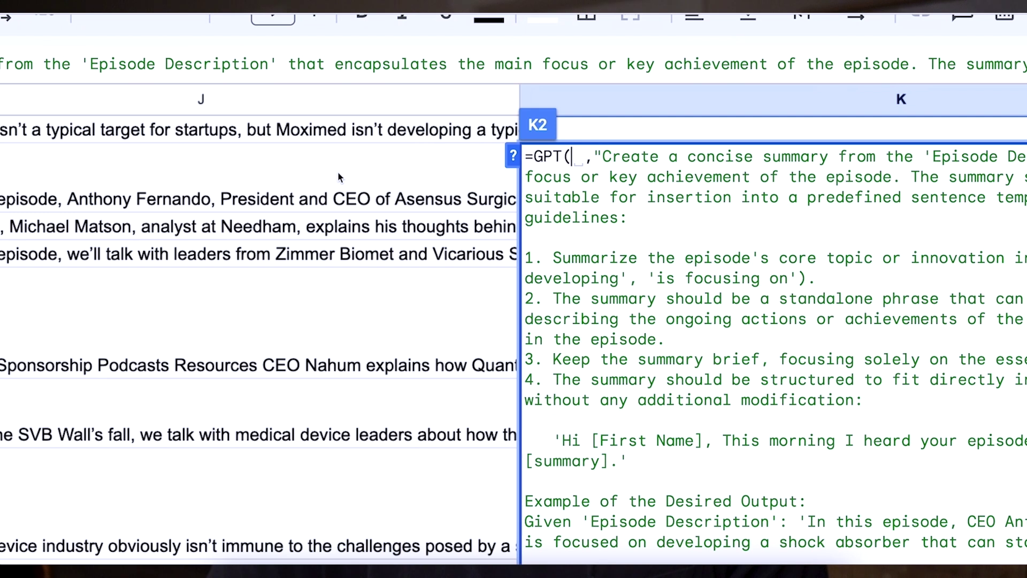
{"action": "scroll", "coordinate": [338, 177], "scroll_direction": "down", "scroll_amount": 1}
{"action": "scroll", "coordinate": [295, 188], "scroll_direction": "down", "scroll_amount": 2}
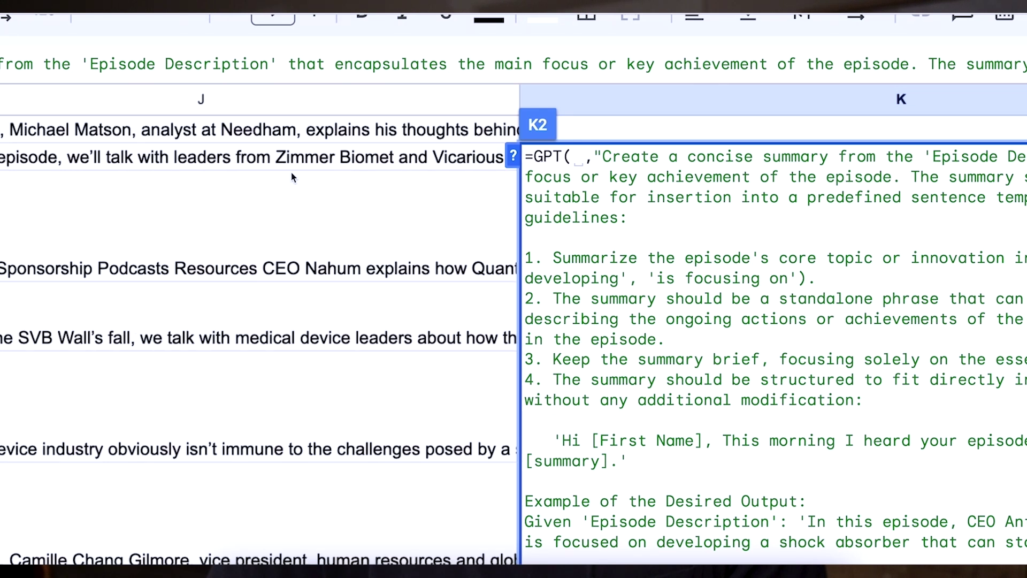
{"action": "left_click", "coordinate": [294, 136]}
{"action": "scroll", "coordinate": [275, 190], "scroll_direction": "up", "scroll_amount": 4}
{"action": "left_click", "coordinate": [240, 162]}
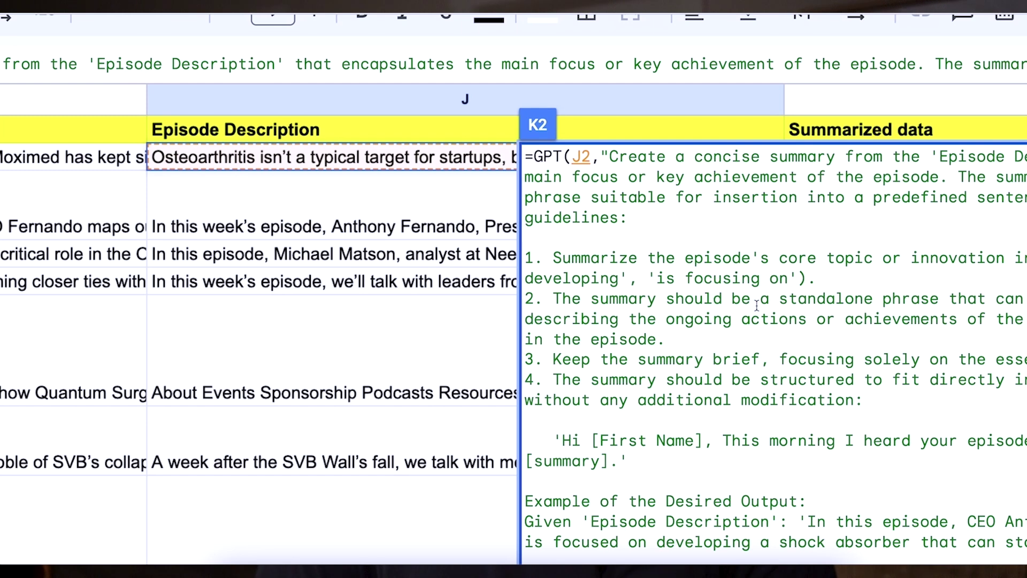
{"action": "key", "text": "Return"}
{"action": "scroll", "coordinate": [621, 387], "scroll_direction": "down", "scroll_amount": 1}
{"action": "scroll", "coordinate": [618, 380], "scroll_direction": "up", "scroll_amount": 1}
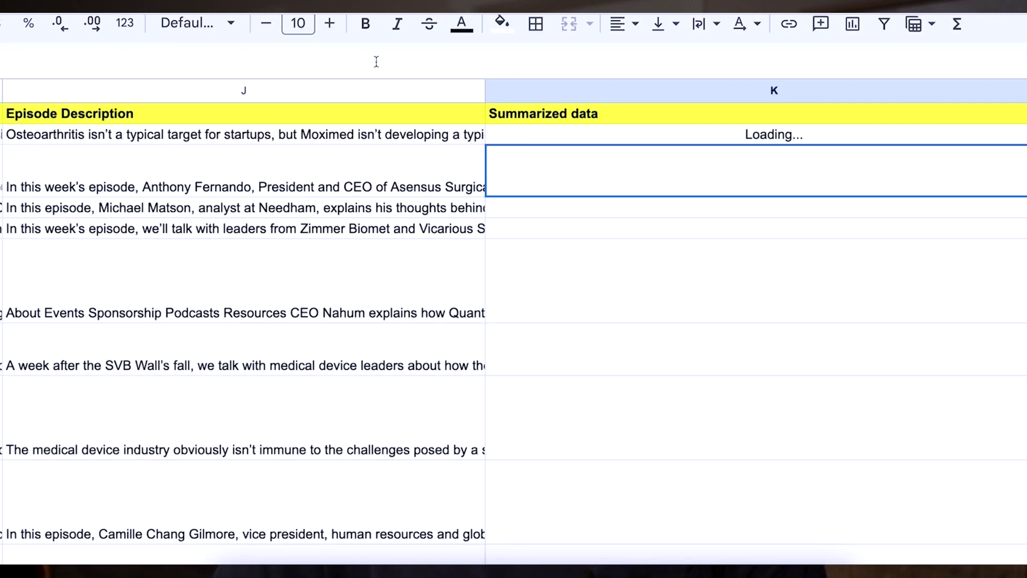
Step: Inspect K2's =GPT formula, moving between K2 and K3
{"action": "left_click", "coordinate": [648, 156]}
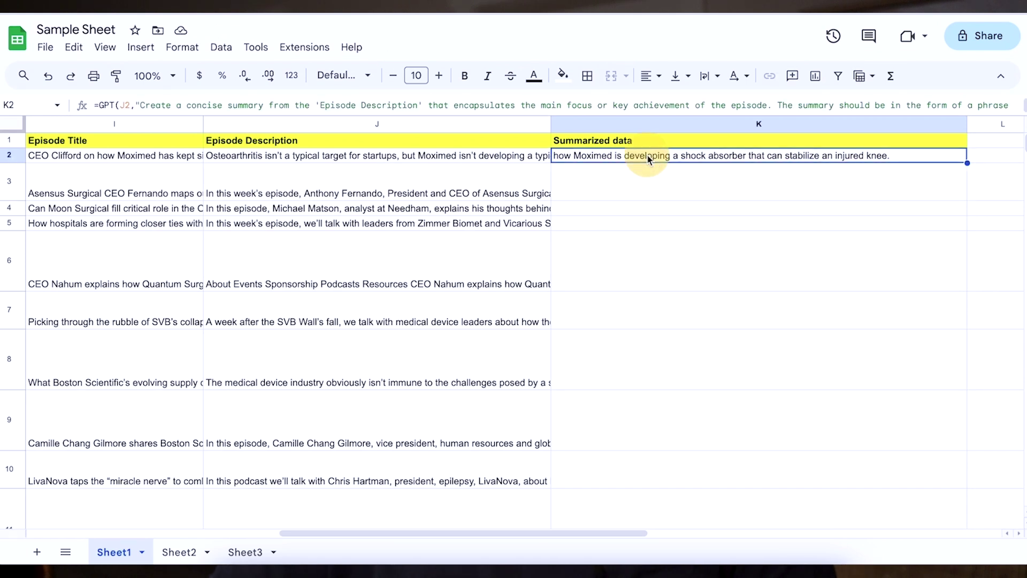
{"action": "left_click", "coordinate": [629, 184]}
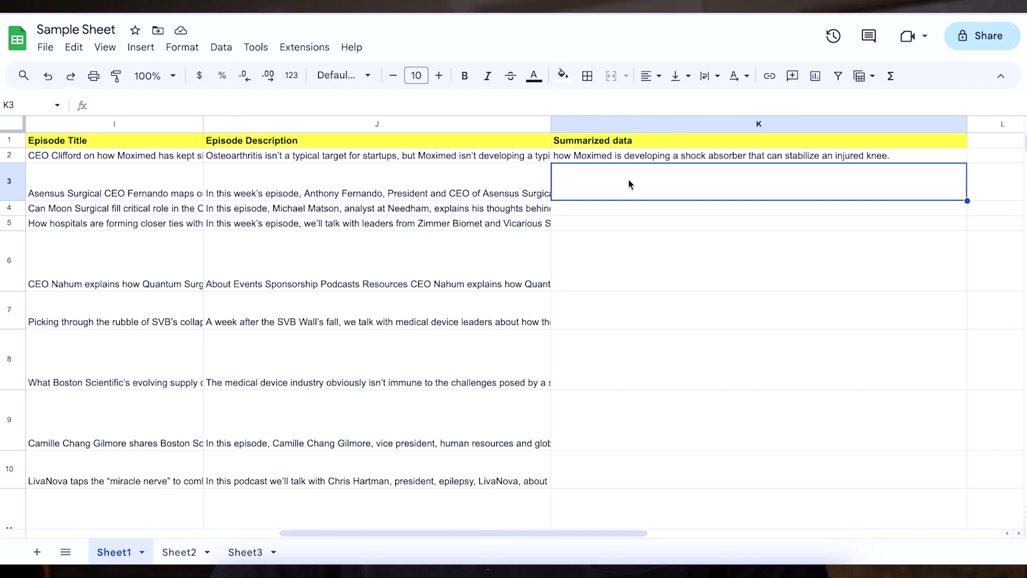
{"action": "left_click", "coordinate": [601, 155]}
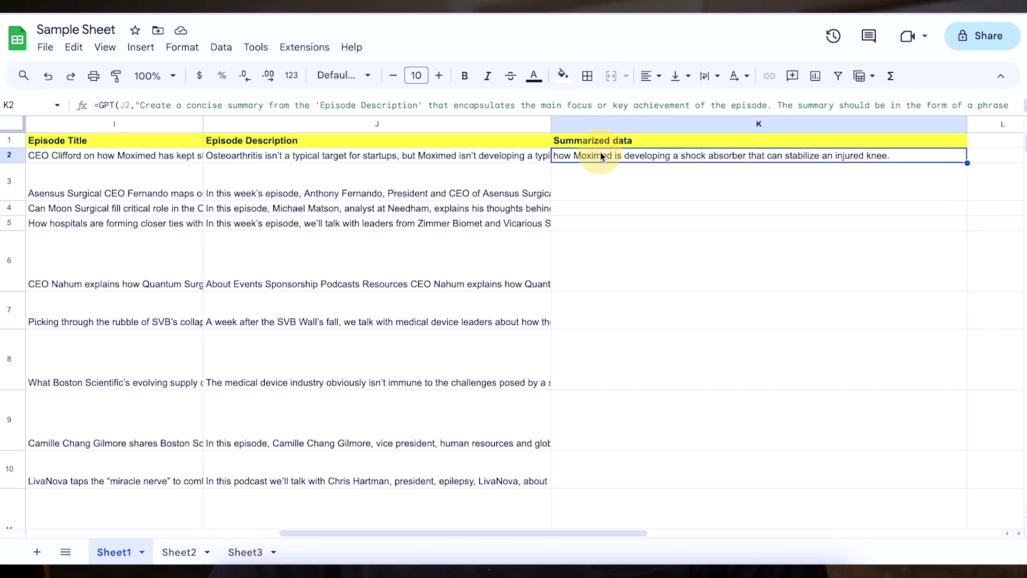
{"action": "left_click", "coordinate": [586, 185]}
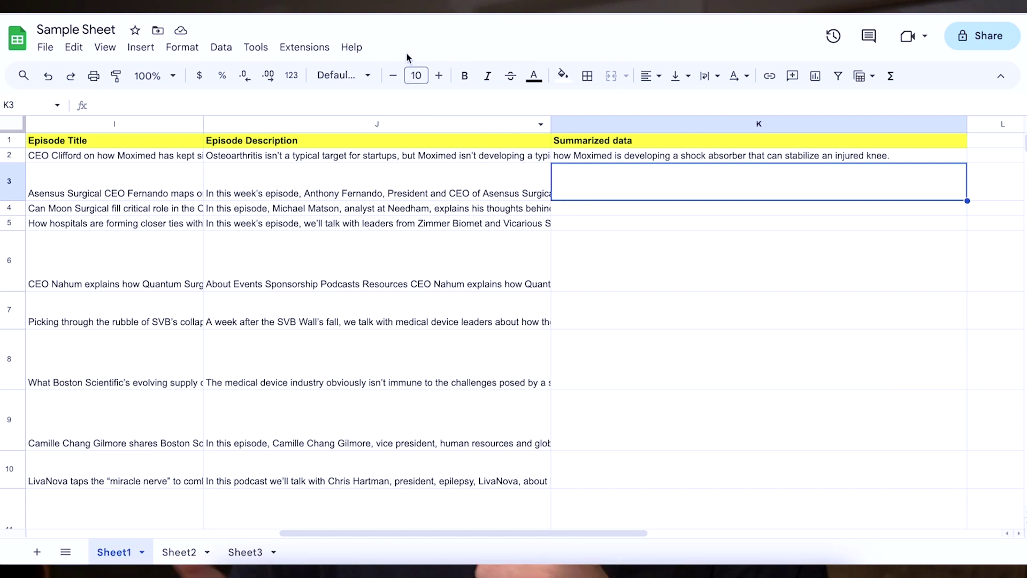
Step: Zoom the sheet to 150% and recheck K2's formula
{"action": "left_click", "coordinate": [154, 75]}
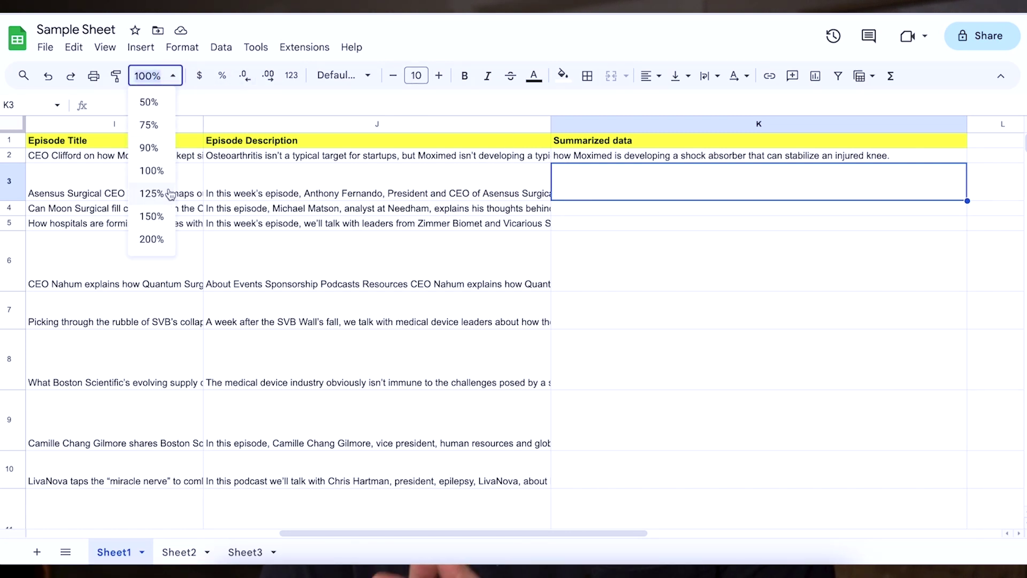
{"action": "left_click", "coordinate": [152, 216]}
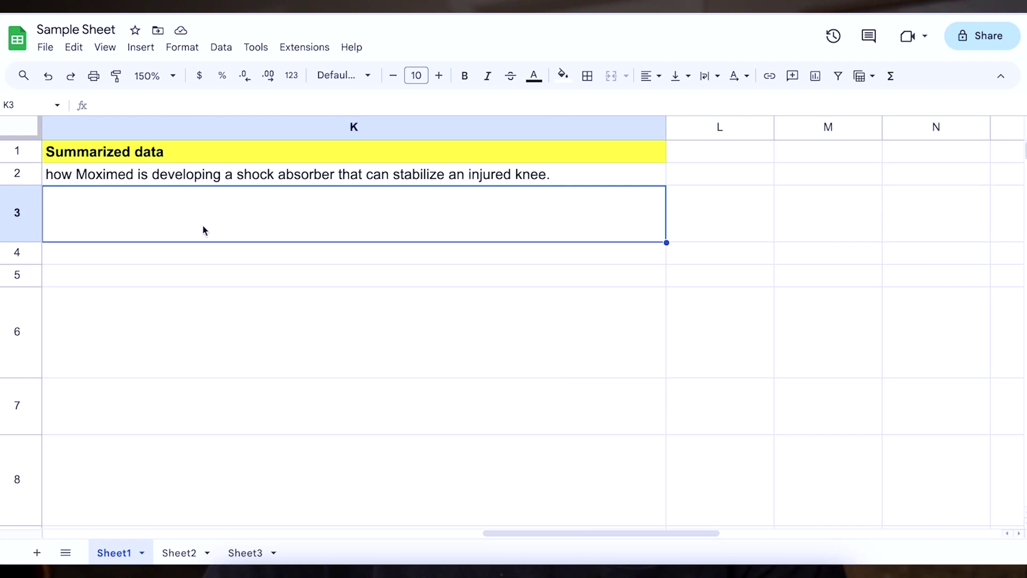
{"action": "left_click", "coordinate": [217, 176]}
{"action": "left_click", "coordinate": [201, 228]}
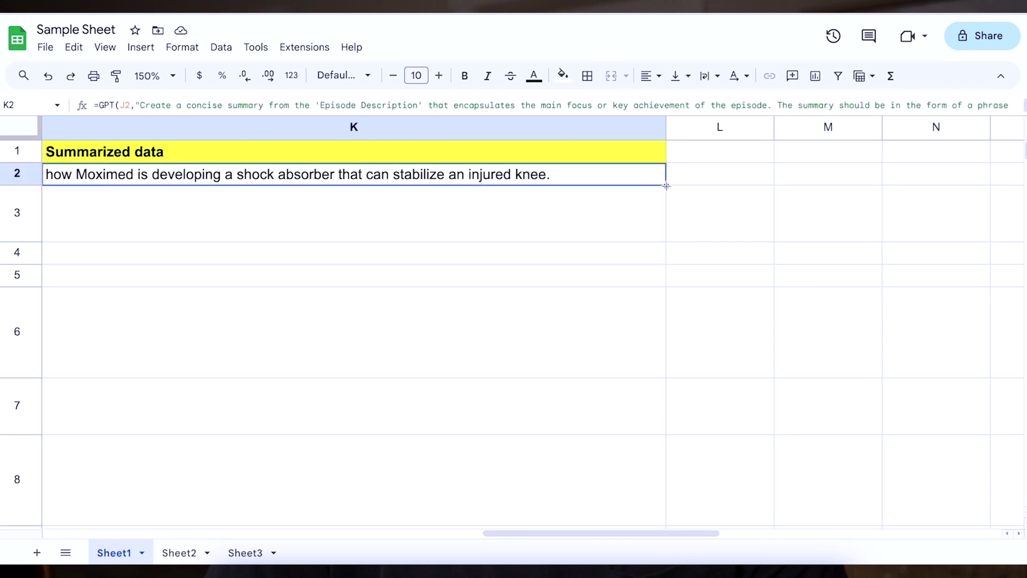
Step: Fill K2's GPT formula down column K through row 11
{"action": "left_click_drag", "start_coordinate": [665, 266], "coordinate": [658, 330]}
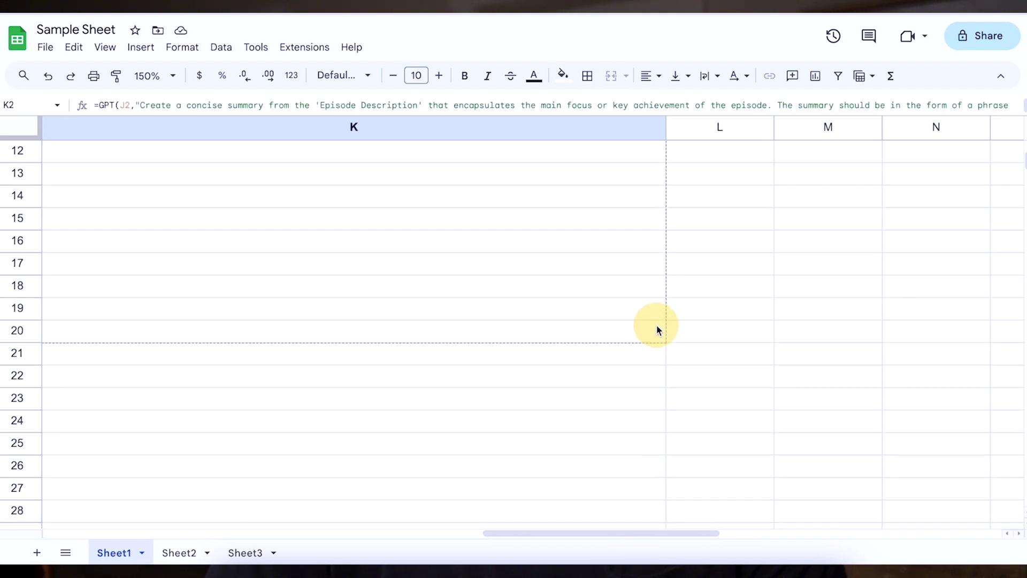
{"action": "left_click_drag", "start_coordinate": [651, 224], "coordinate": [605, 325]}
{"action": "scroll", "coordinate": [560, 347], "scroll_direction": "up", "scroll_amount": 5}
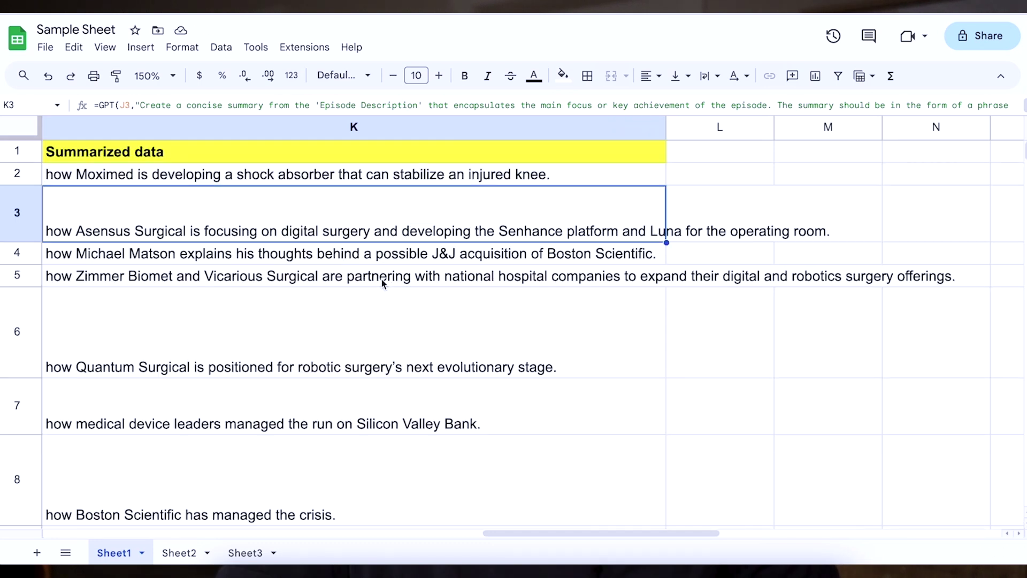
Step: Review the summaries in K3 through K6, confirming each formula references its own J row
{"action": "left_click", "coordinate": [363, 348]}
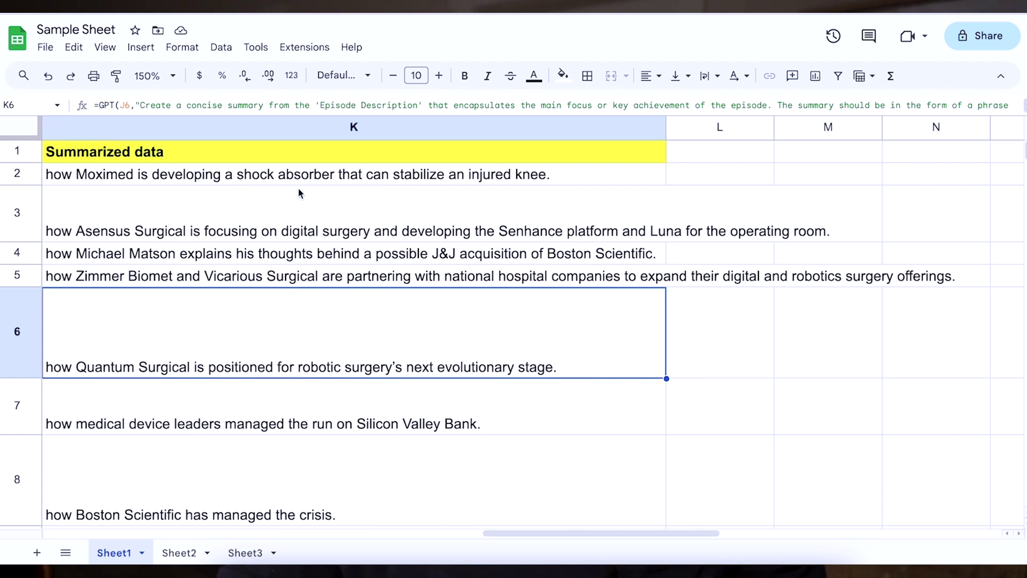
{"action": "left_click", "coordinate": [290, 228]}
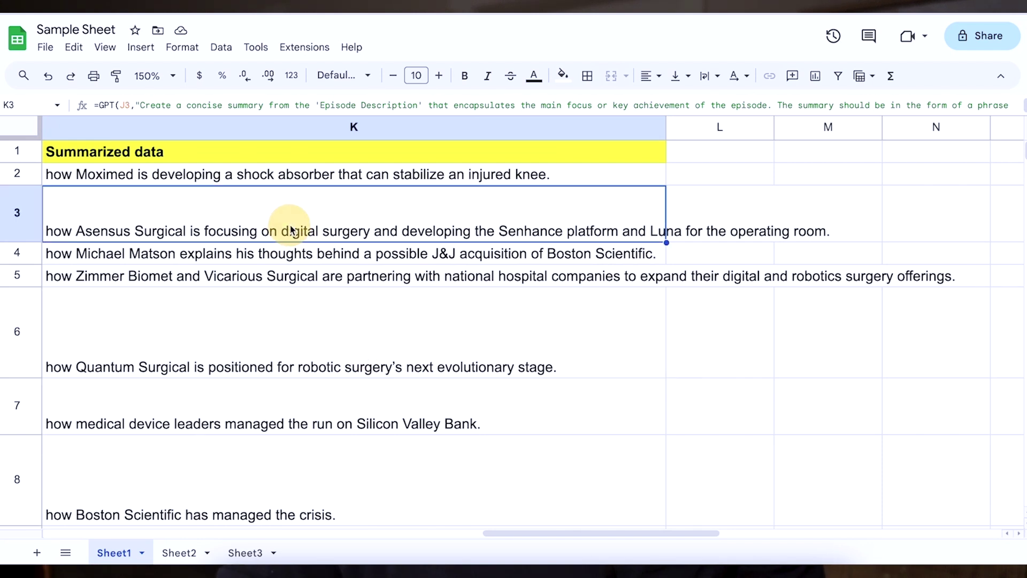
{"action": "left_click", "coordinate": [271, 259]}
{"action": "left_click", "coordinate": [254, 284]}
{"action": "left_click", "coordinate": [247, 262]}
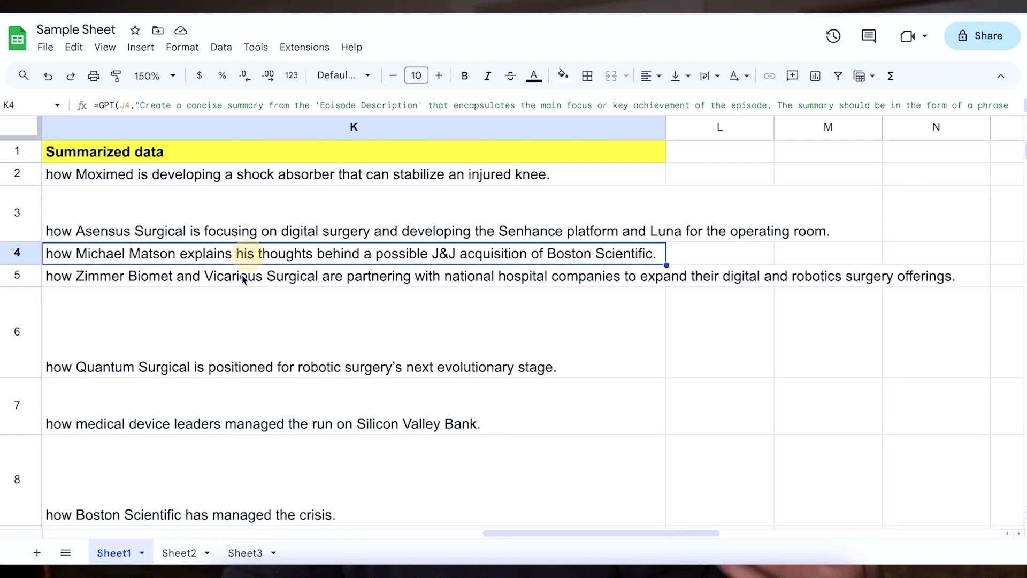
{"action": "left_click", "coordinate": [231, 313]}
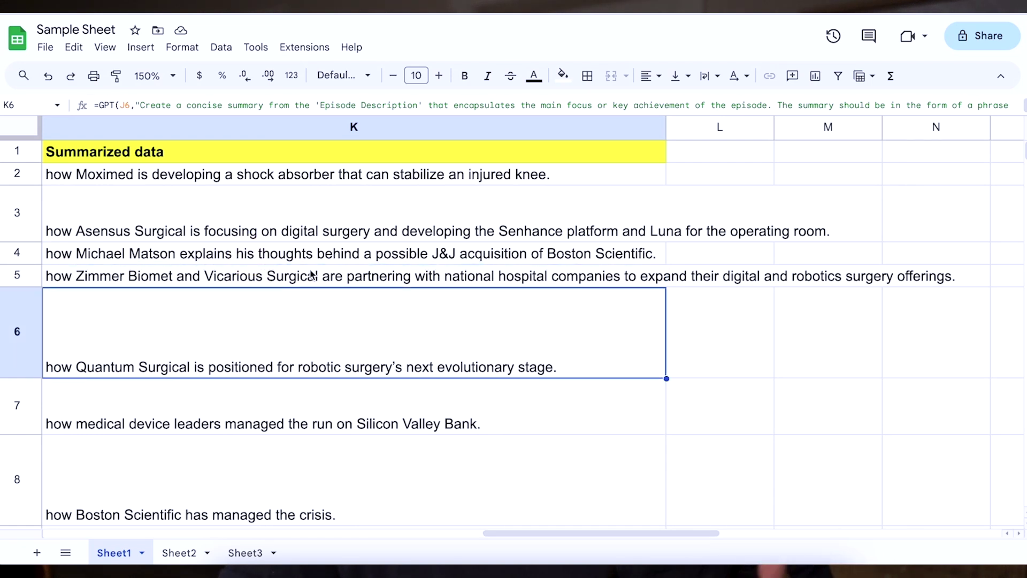
Step: Scroll down and review the remaining summaries in K7 through K11
{"action": "scroll", "coordinate": [310, 425], "scroll_direction": "down", "scroll_amount": 1}
{"action": "left_click", "coordinate": [306, 430]}
{"action": "left_click", "coordinate": [298, 394]}
{"action": "scroll", "coordinate": [305, 417], "scroll_direction": "down", "scroll_amount": 2}
{"action": "left_click", "coordinate": [305, 417]}
{"action": "scroll", "coordinate": [305, 418], "scroll_direction": "down", "scroll_amount": 2}
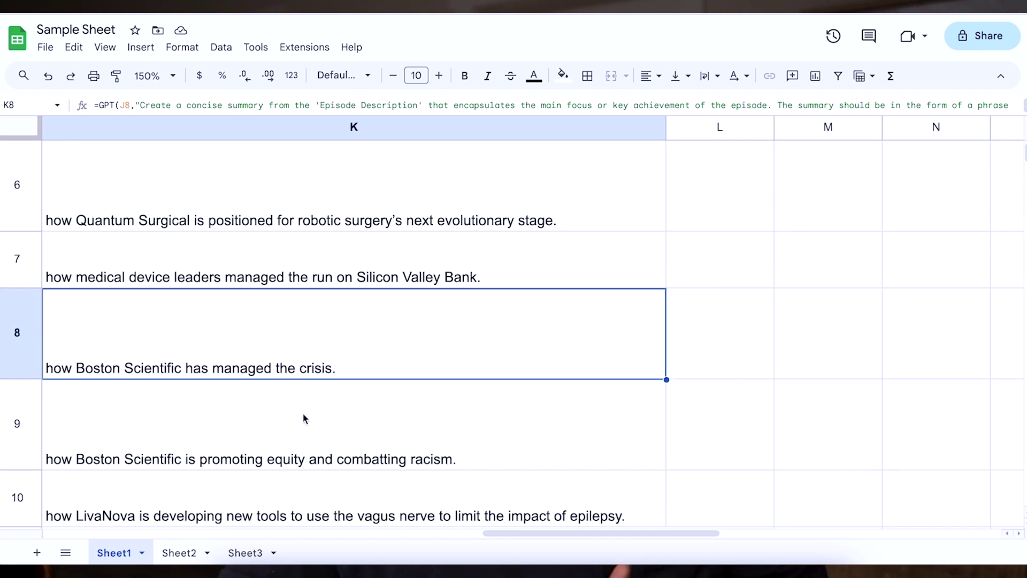
{"action": "left_click", "coordinate": [314, 458]}
{"action": "scroll", "coordinate": [313, 449], "scroll_direction": "down", "scroll_amount": 3}
{"action": "left_click", "coordinate": [308, 386]}
{"action": "left_click", "coordinate": [425, 492]}
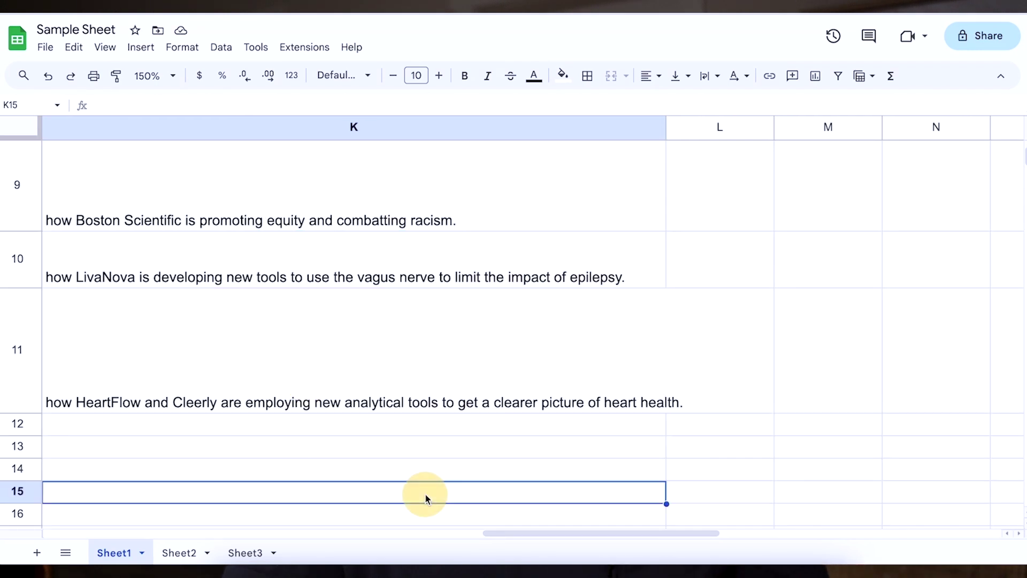
{"action": "scroll", "coordinate": [669, 358], "scroll_direction": "up", "scroll_amount": 5}
{"action": "scroll", "coordinate": [668, 357], "scroll_direction": "up", "scroll_amount": 3}
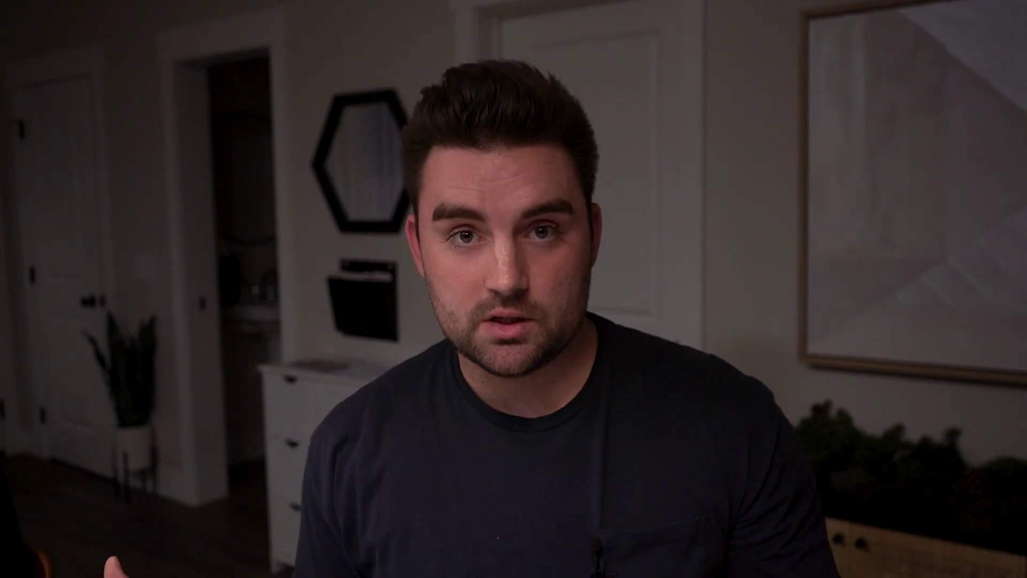